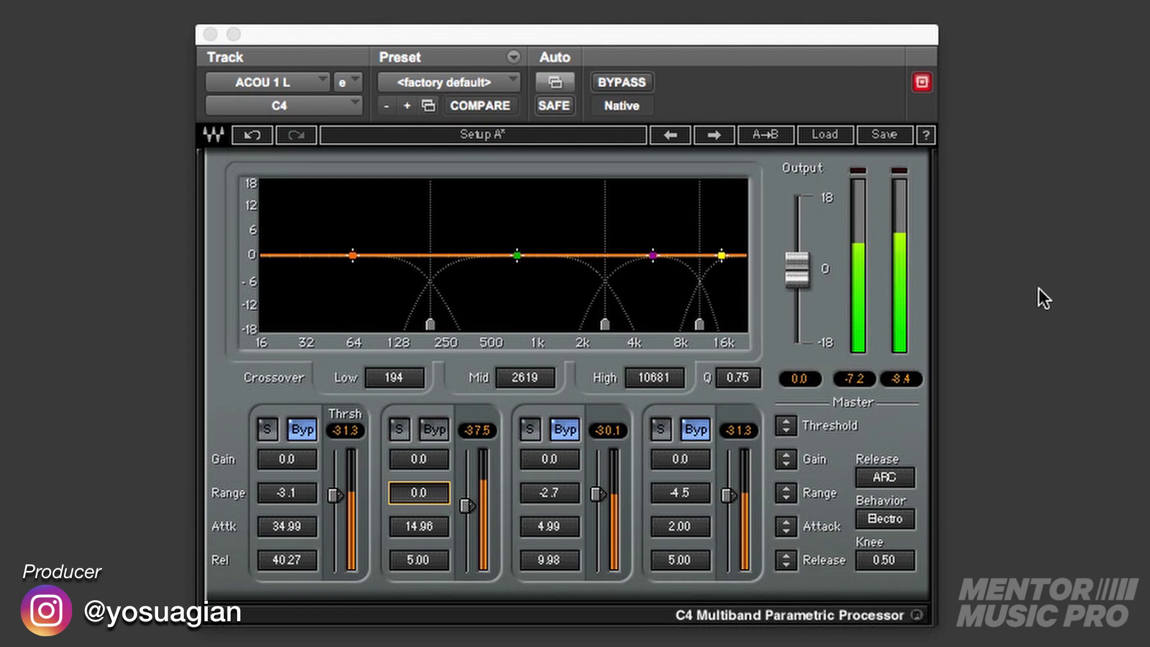
Step: Audition the second band in solo, take it out of solo, and set its range to -3.0 and threshold to -80.0
click(399, 429)
click(399, 429)
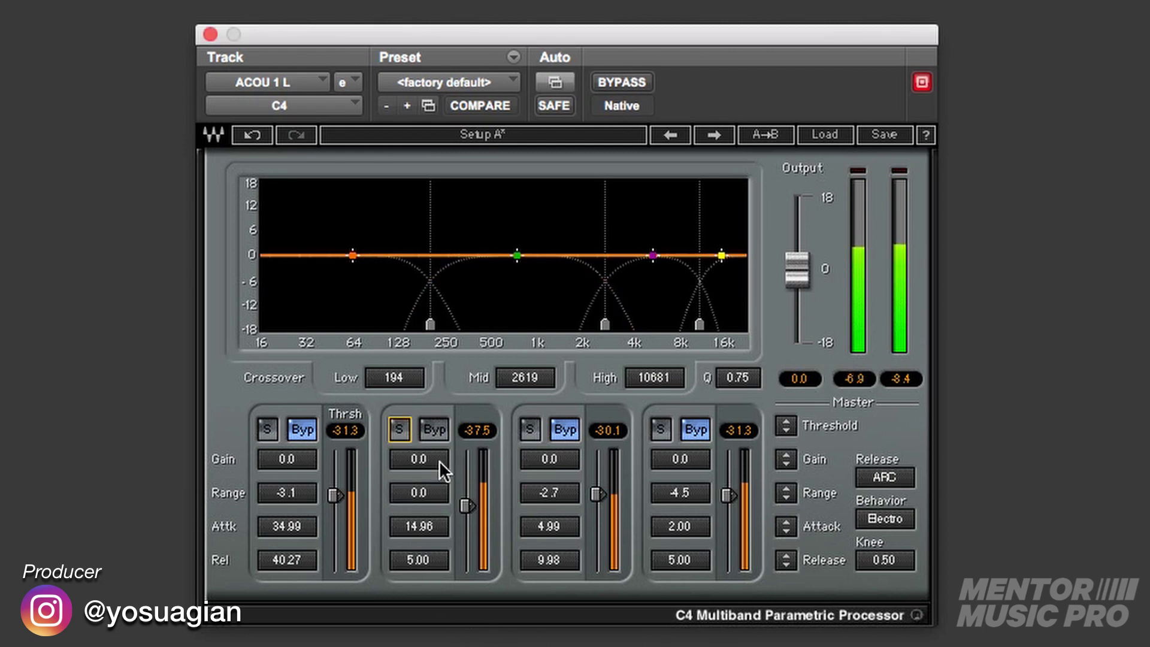
drag(442, 503, 419, 489)
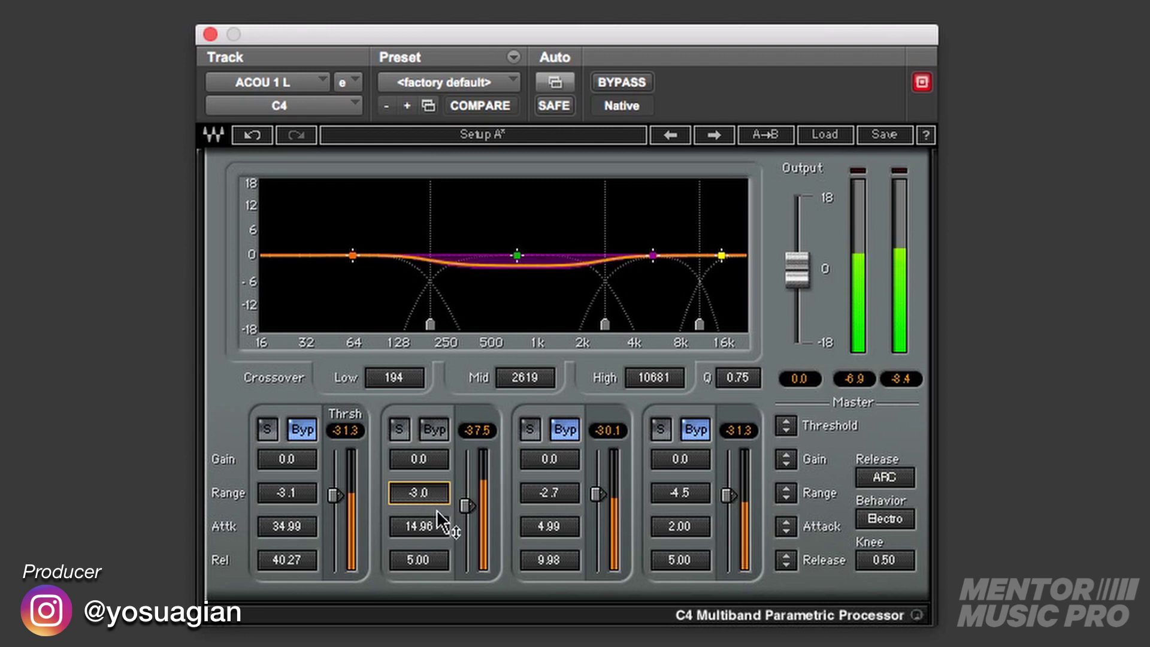
drag(470, 508, 467, 568)
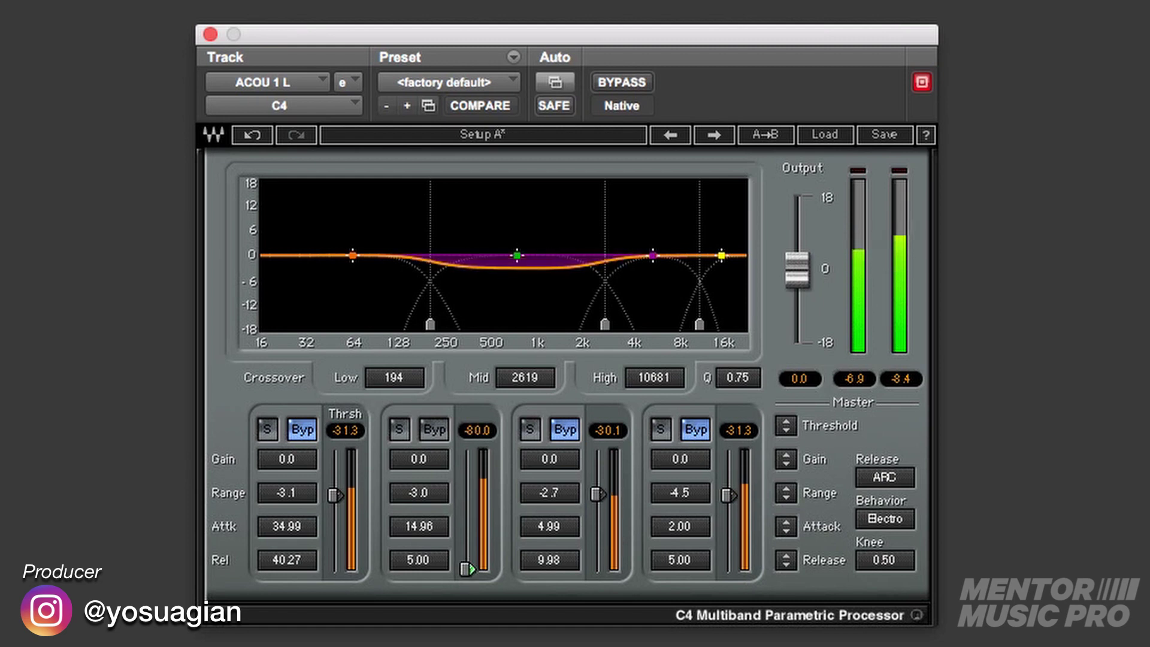
Step: Deepen the second band's range to -15.5 and sweep its threshold up to -21.1 and down to -52.7
drag(468, 562, 435, 528)
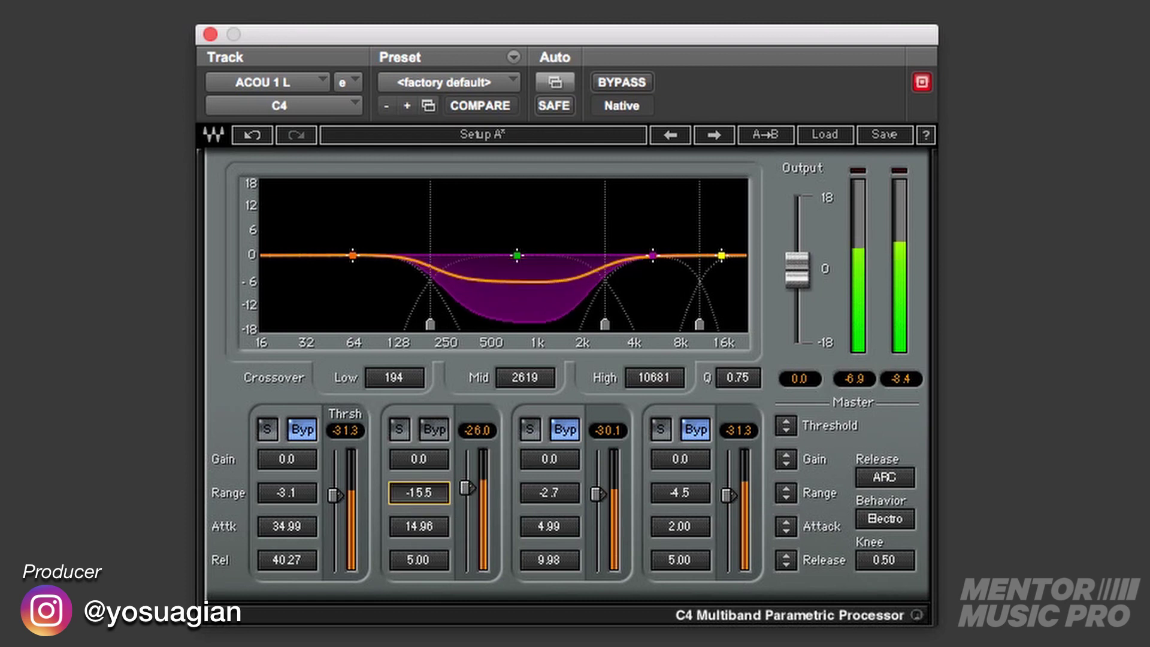
mouse_move(470, 490)
mouse_down()
mouse_move(467, 450)
mouse_move(468, 478)
mouse_up()
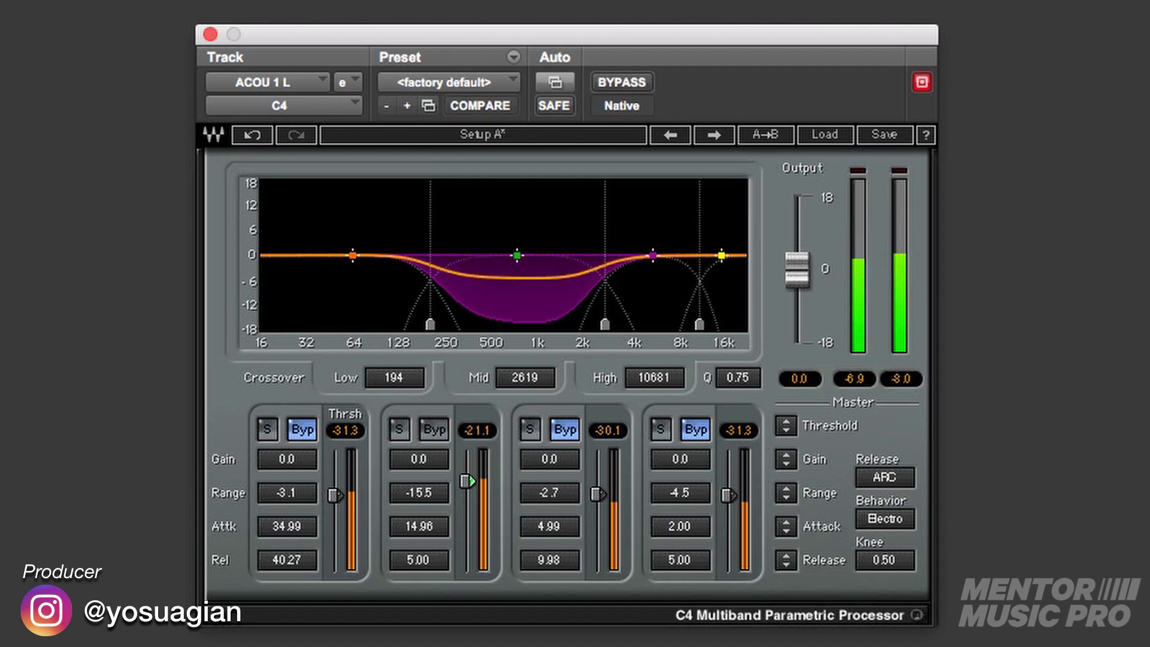
drag(468, 481, 468, 527)
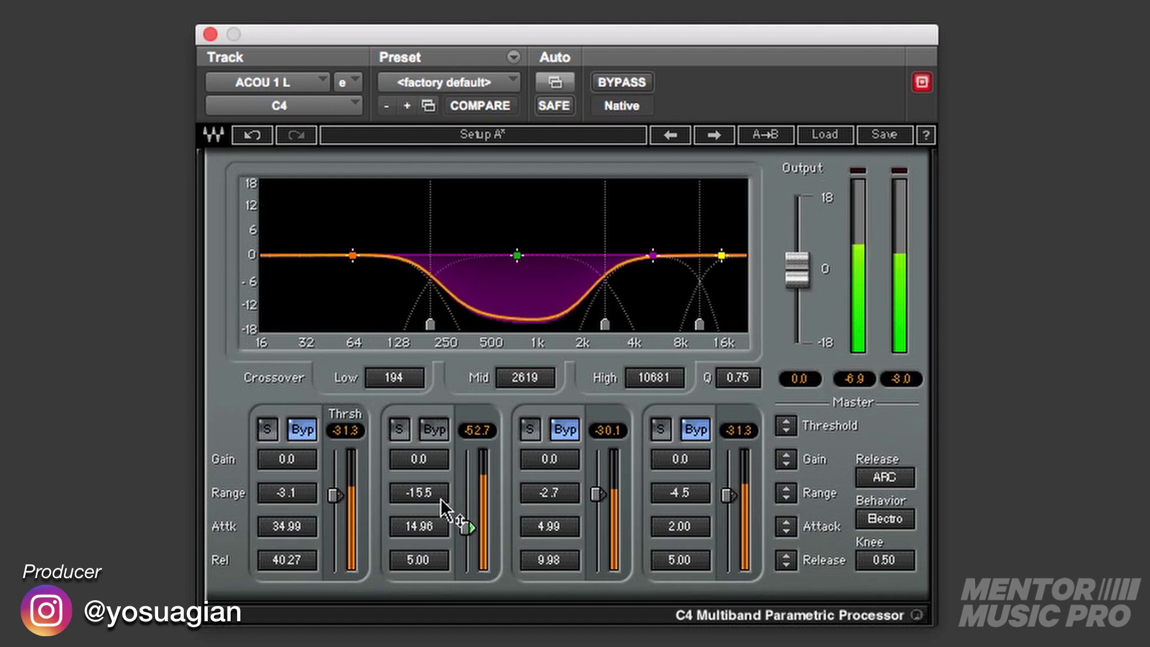
Step: Set the second band's range to -6.1, raise its threshold to -22.3, and lower the threshold well below that
drag(442, 500, 442, 479)
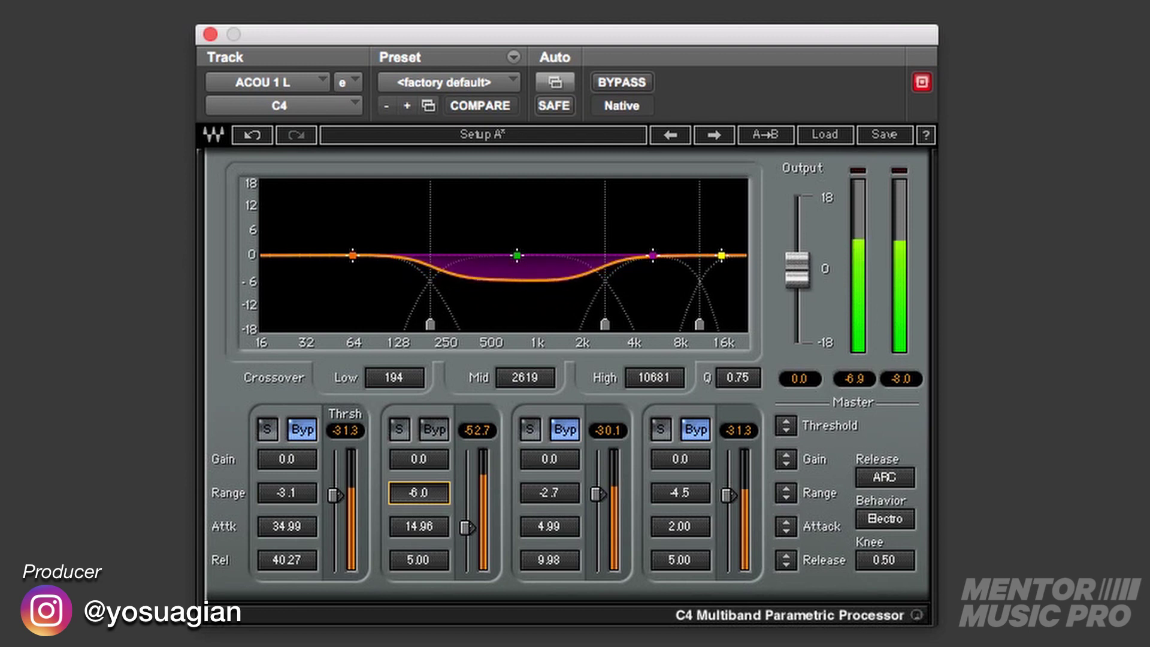
click(467, 528)
drag(467, 527, 468, 492)
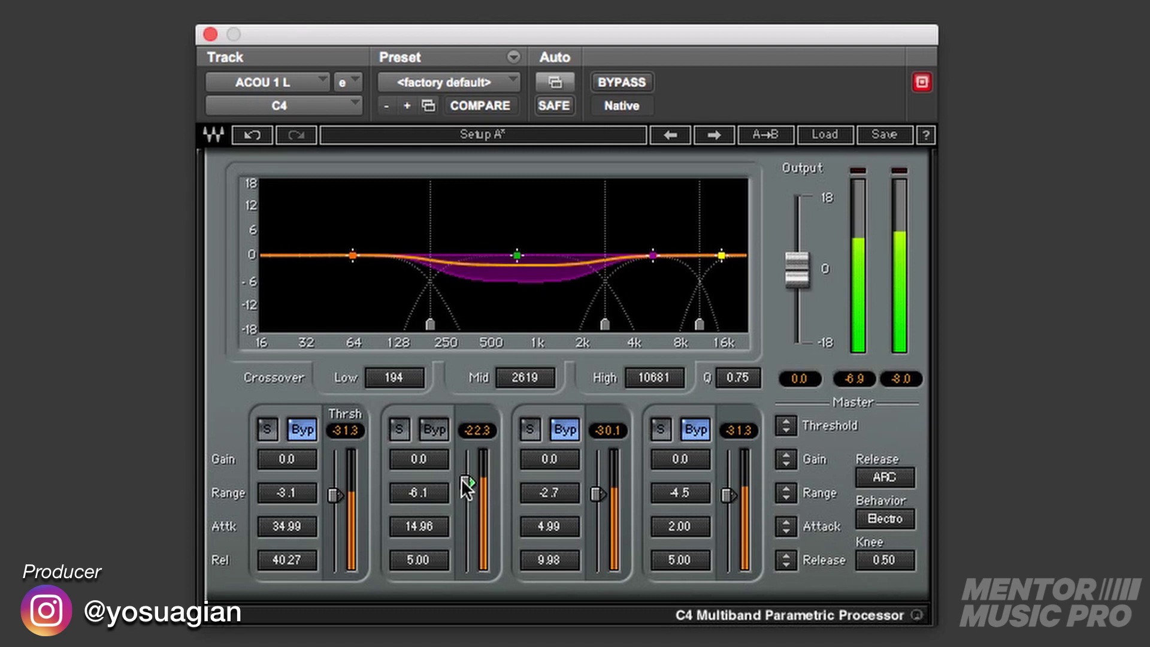
drag(468, 482, 467, 549)
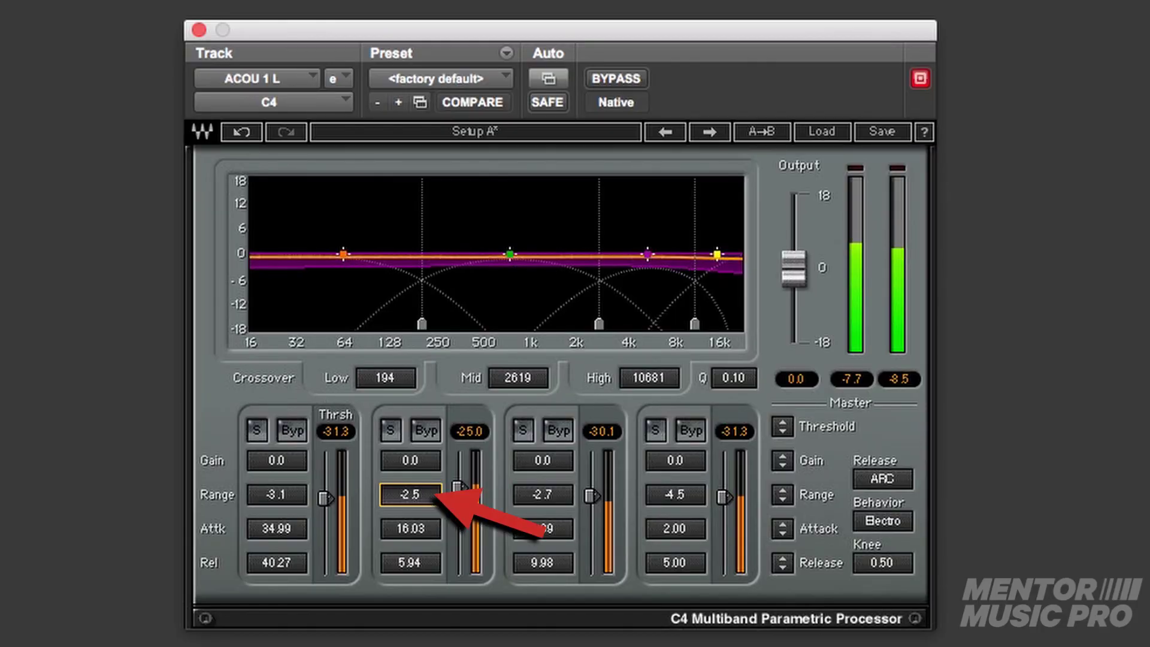
Step: Lower the second band's range to -16.4 with all four bands active, and set it to -9
drag(411, 494, 414, 513)
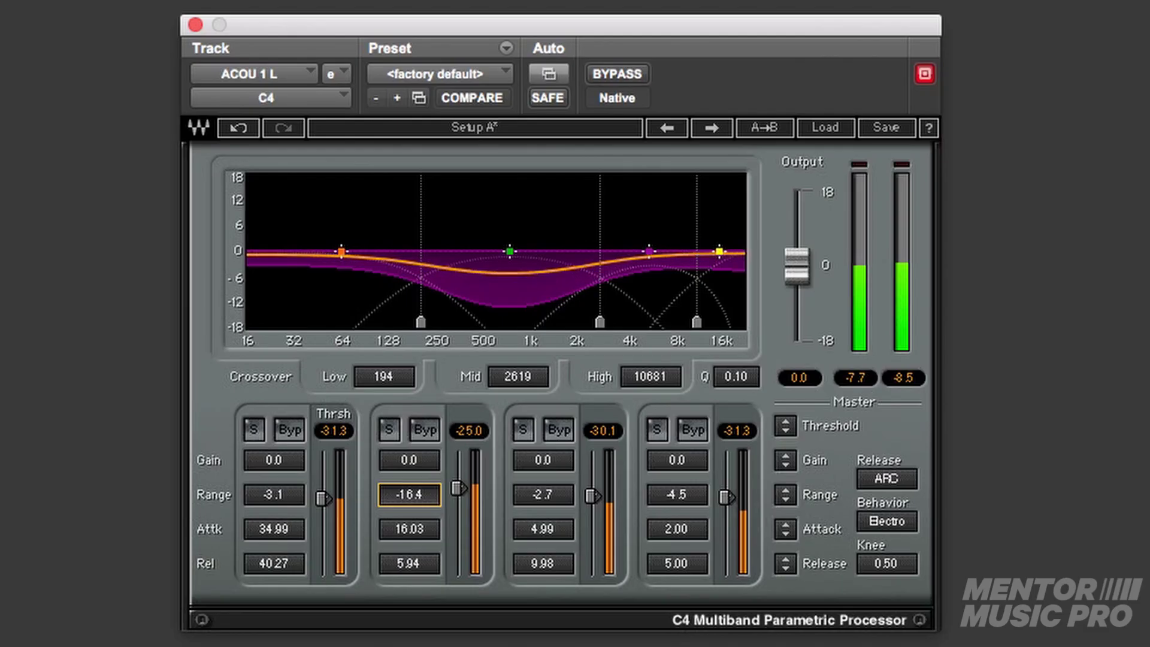
text(-9)
key(Return)
scroll(438, 504, up, 20)
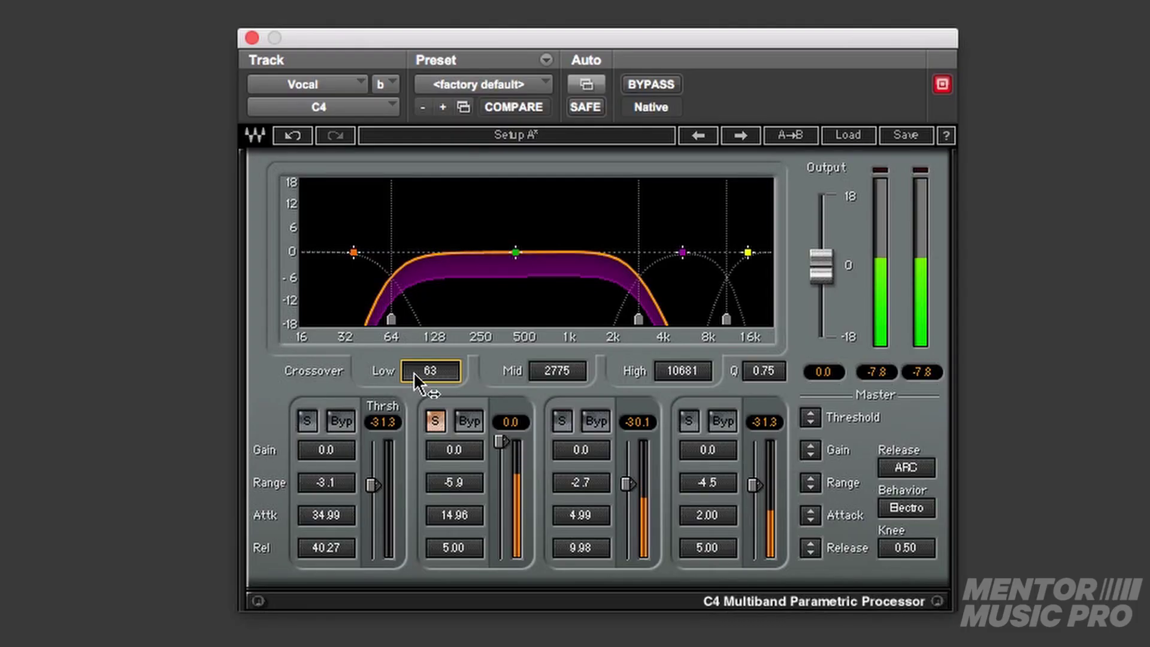
Step: On the vocal track, set the low crossover to 250 and the mid crossover to 2364 while soloing the second band, and end the solo
mouse_move(414, 372)
mouse_down()
mouse_move(414, 383)
mouse_move(414, 349)
mouse_up()
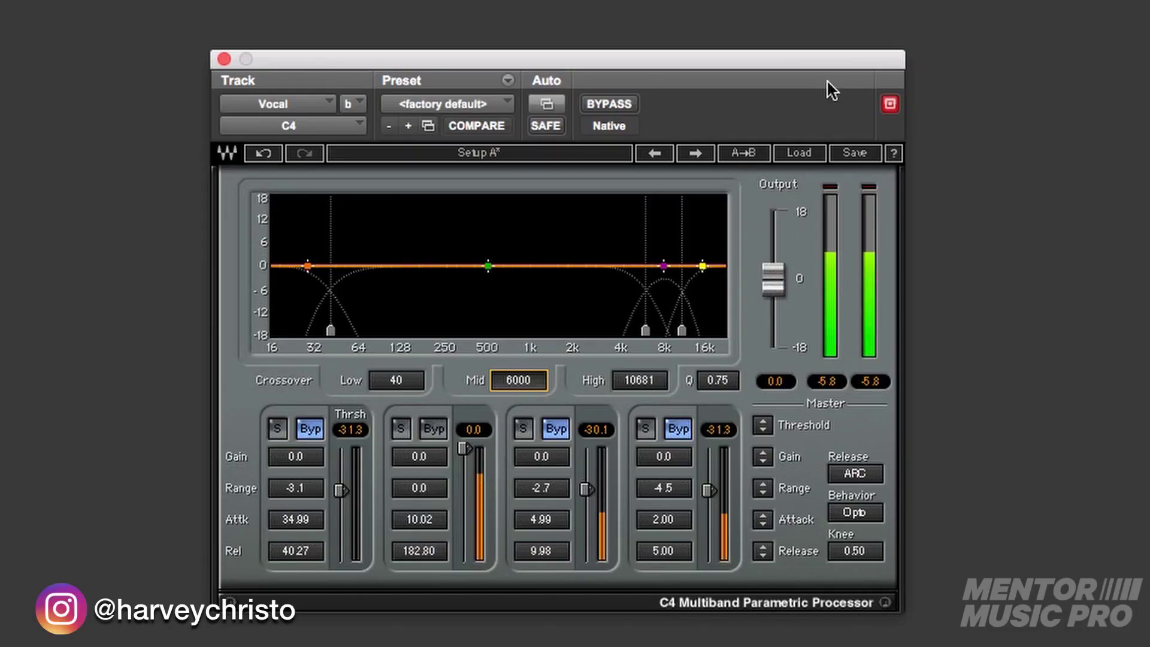
click(401, 428)
mouse_move(396, 380)
mouse_down()
mouse_move(396, 332)
mouse_move(406, 395)
mouse_up()
drag(512, 391, 512, 427)
click(399, 428)
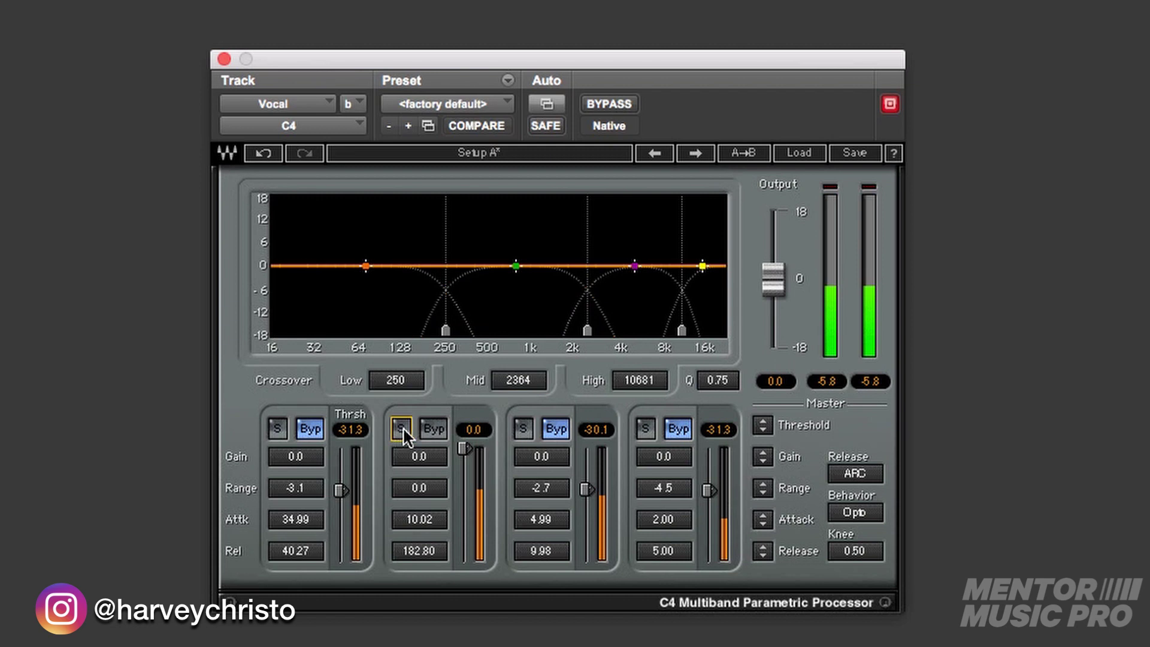
Step: Compress the vocal's second band with a range of -3.0, a threshold of -24.6 and a gain of 1.5
drag(445, 493, 445, 507)
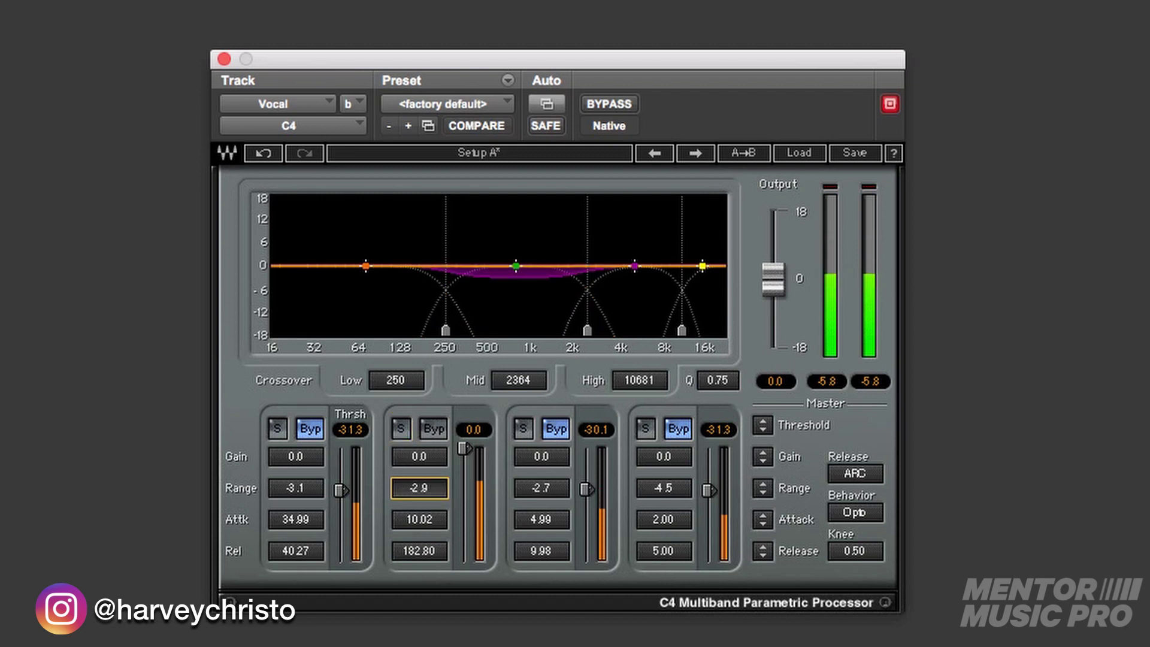
drag(461, 448, 465, 482)
click(419, 457)
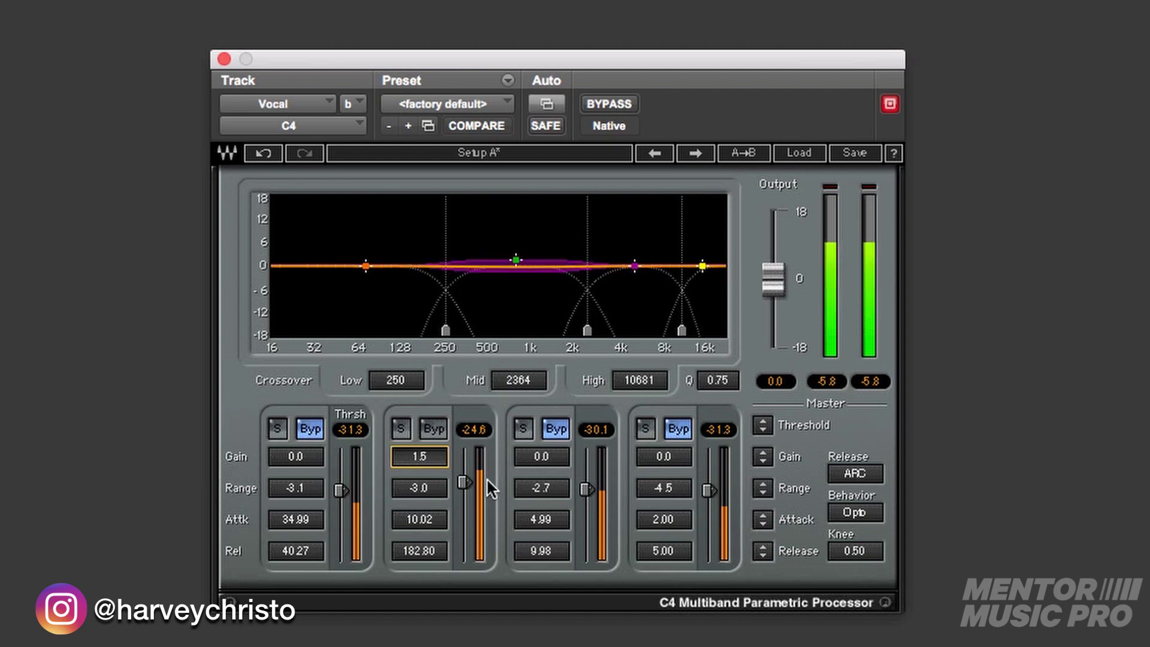
Step: Refine the second band's threshold to -26.4 and its gain to 1.1
click(465, 481)
drag(465, 481, 435, 461)
click(435, 460)
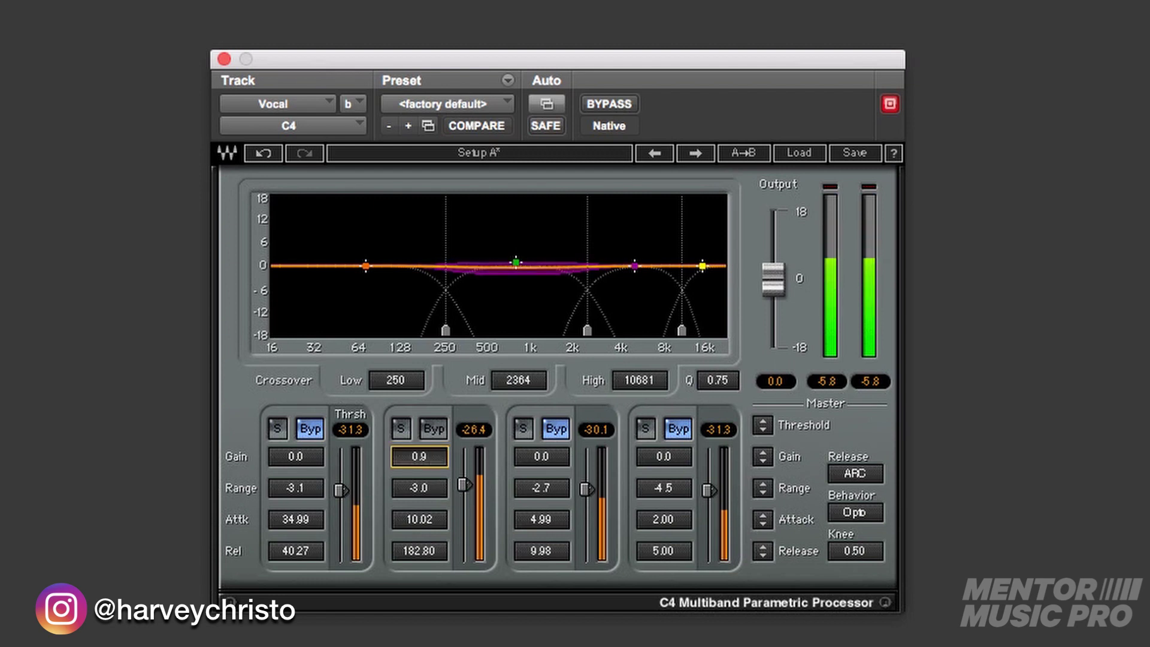
Step: Compare the vocal with and without the second band's compression by bypassing and re-enabling that band twice
click(435, 429)
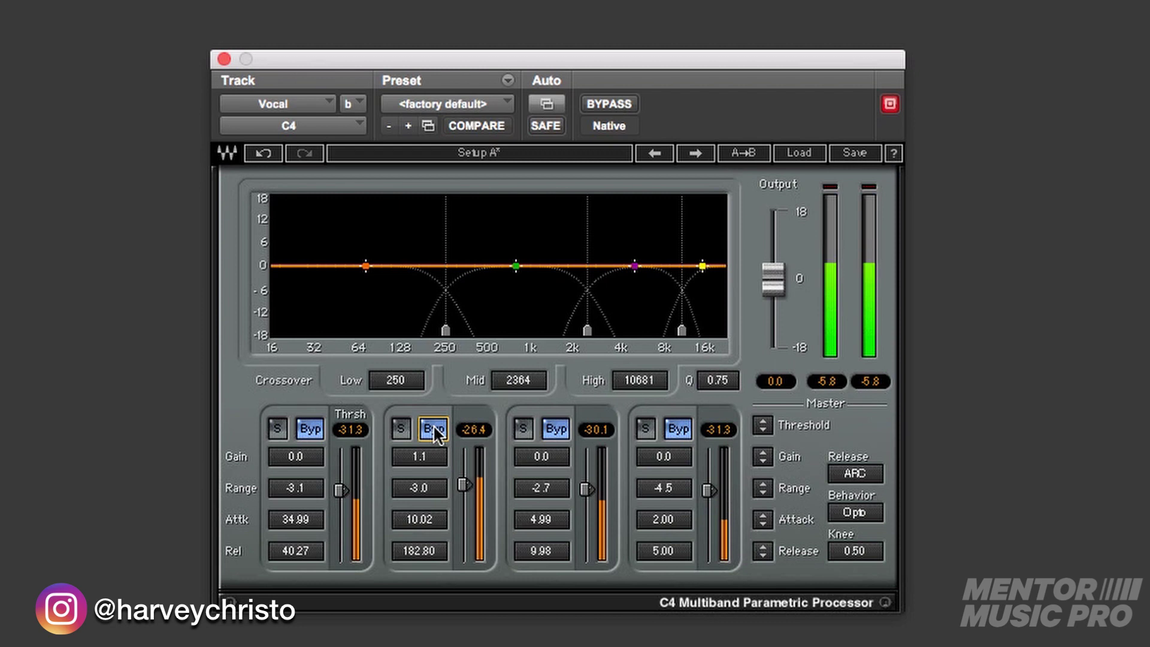
click(434, 429)
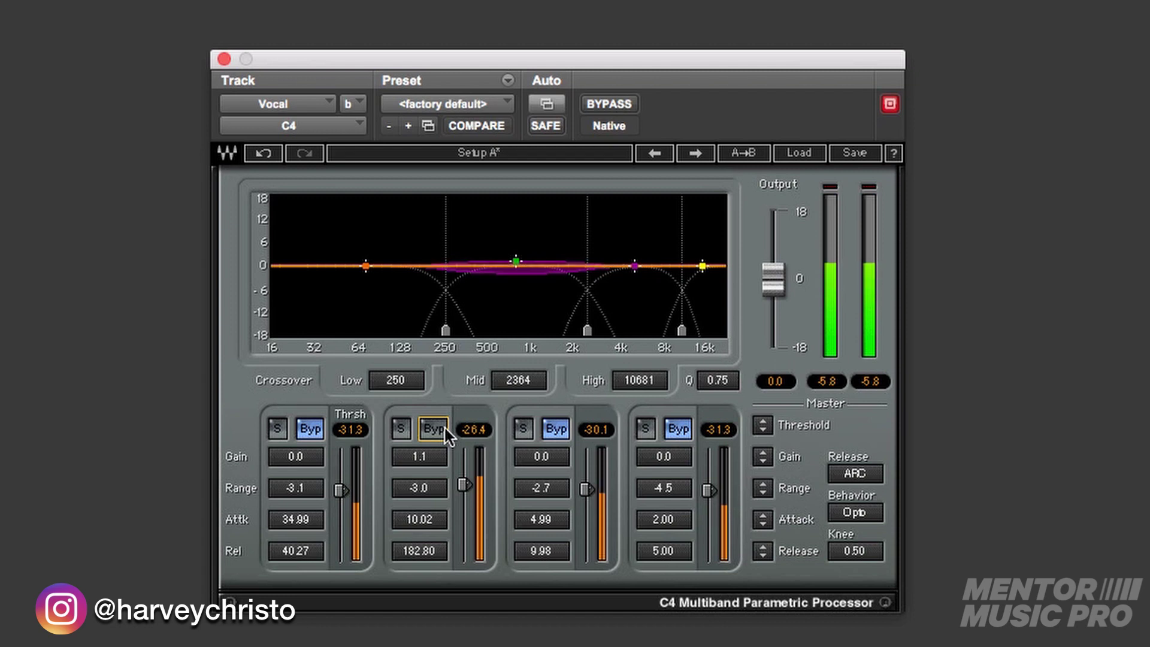
click(444, 425)
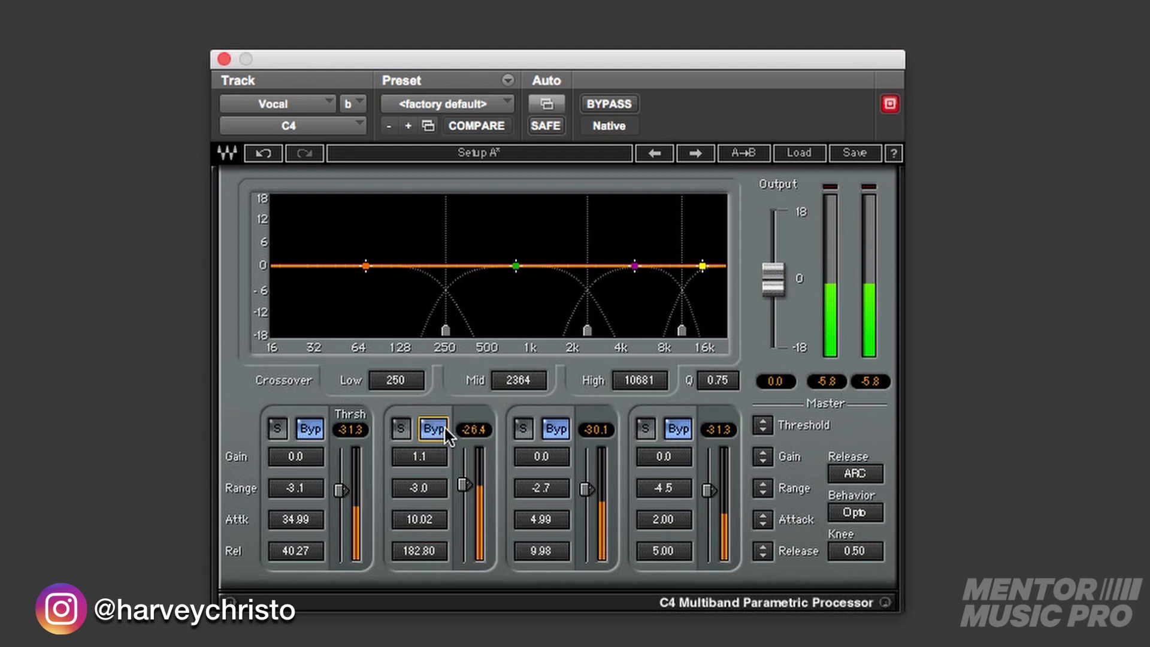
click(444, 425)
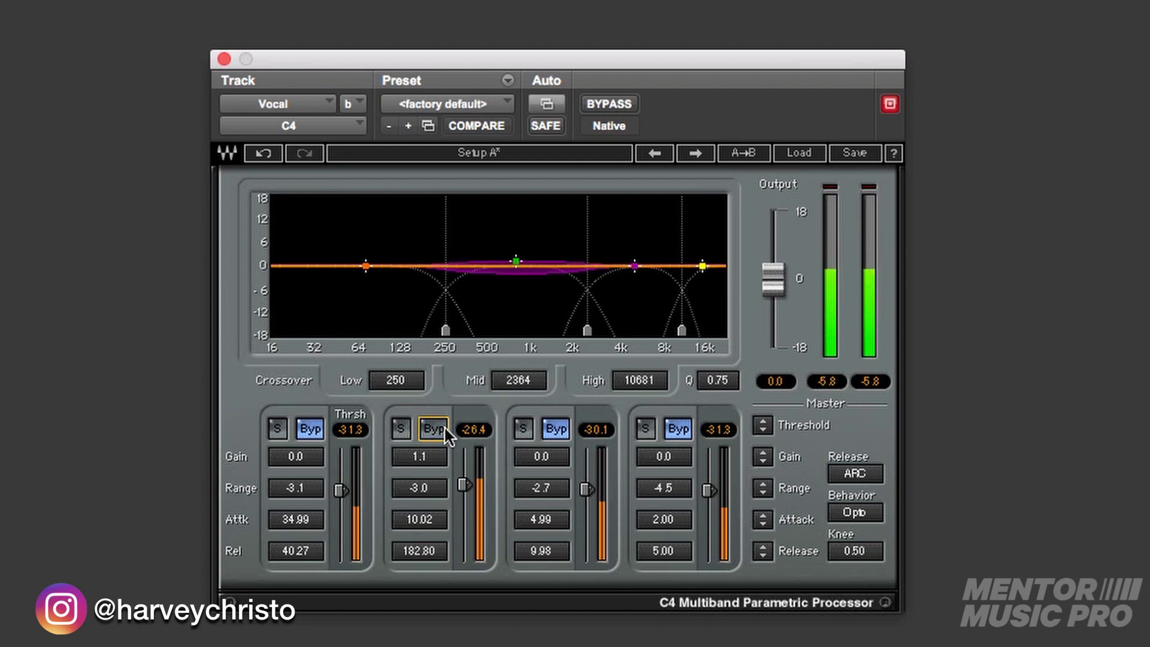